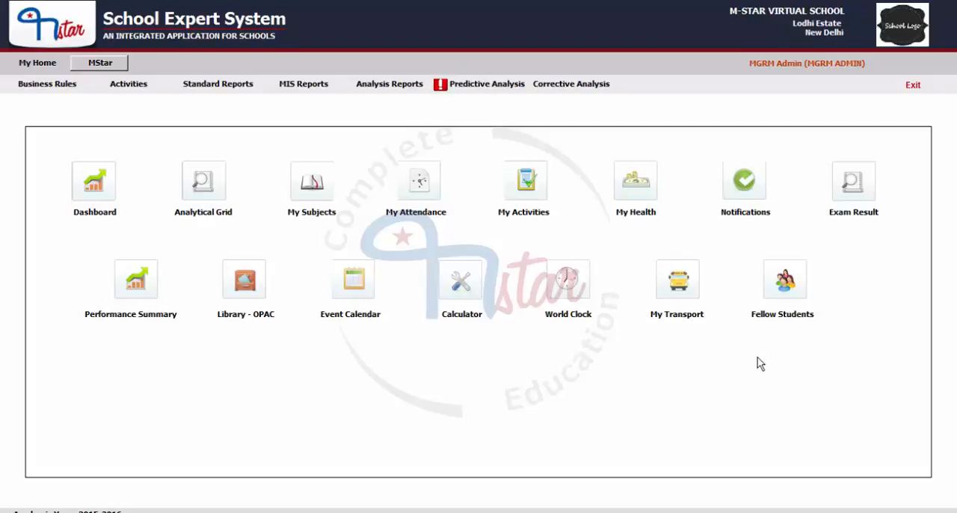
- Open the Supplier Master form from the Purchase module's business rules
click(103, 64)
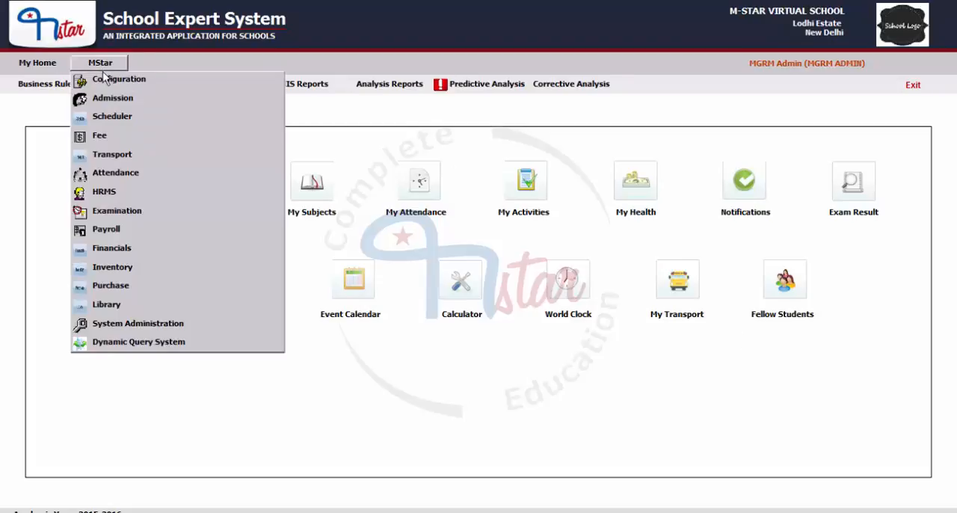
click(106, 291)
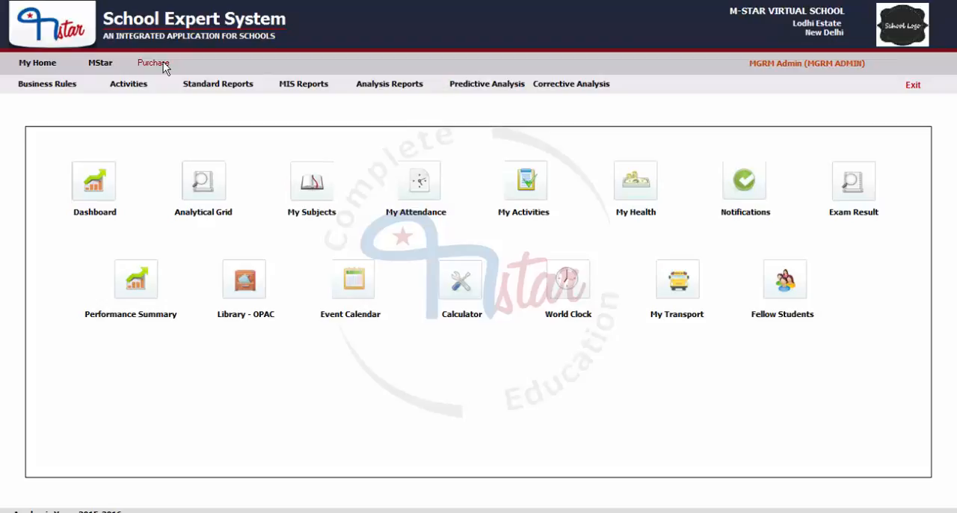
click(33, 88)
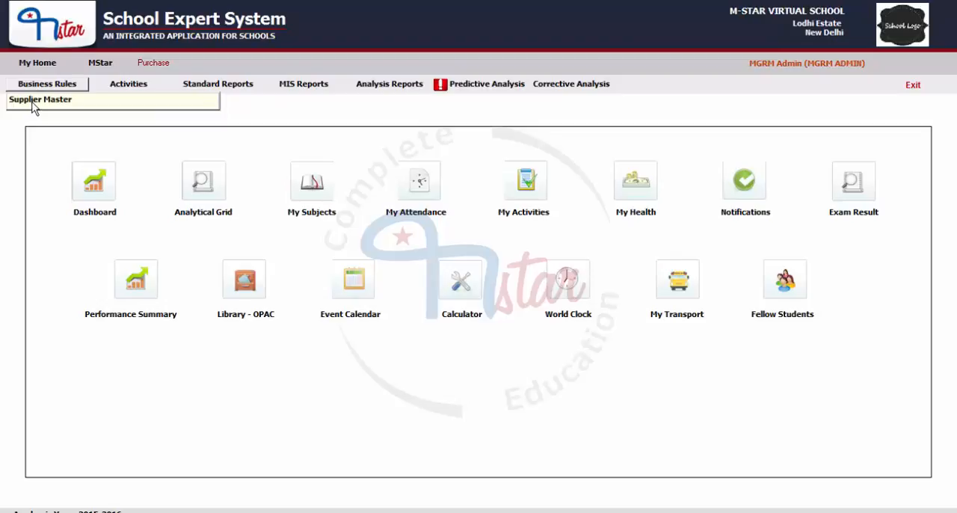
click(33, 105)
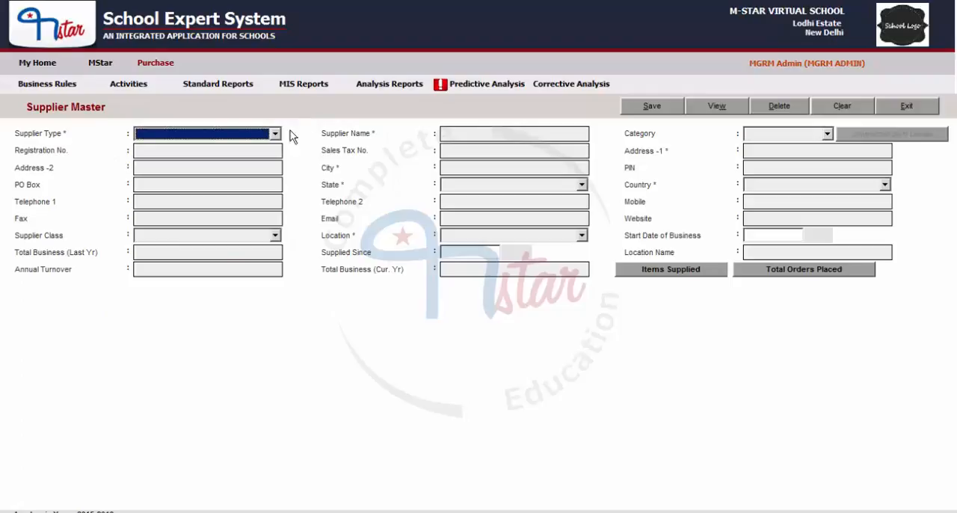
- Set the supplier type to Services and the supplier category to TRANSPORT
click(252, 135)
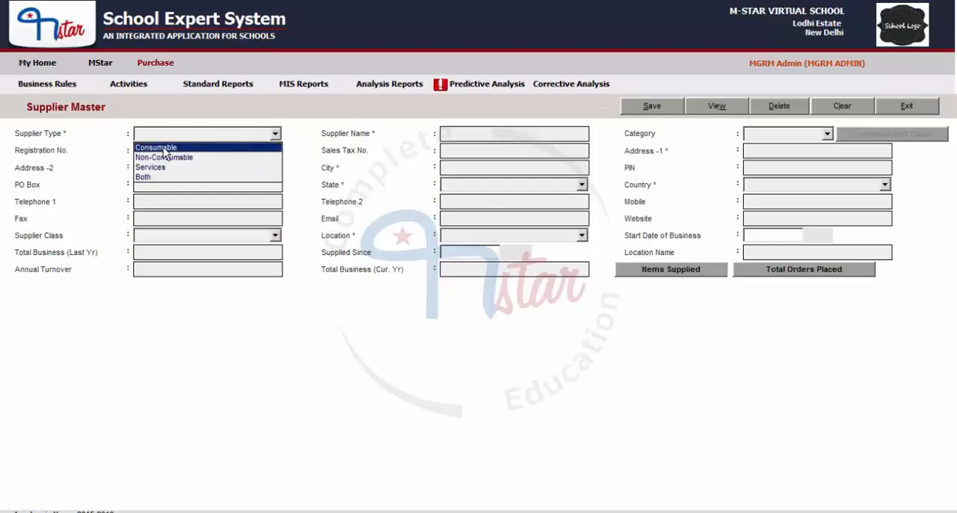
click(158, 168)
click(827, 134)
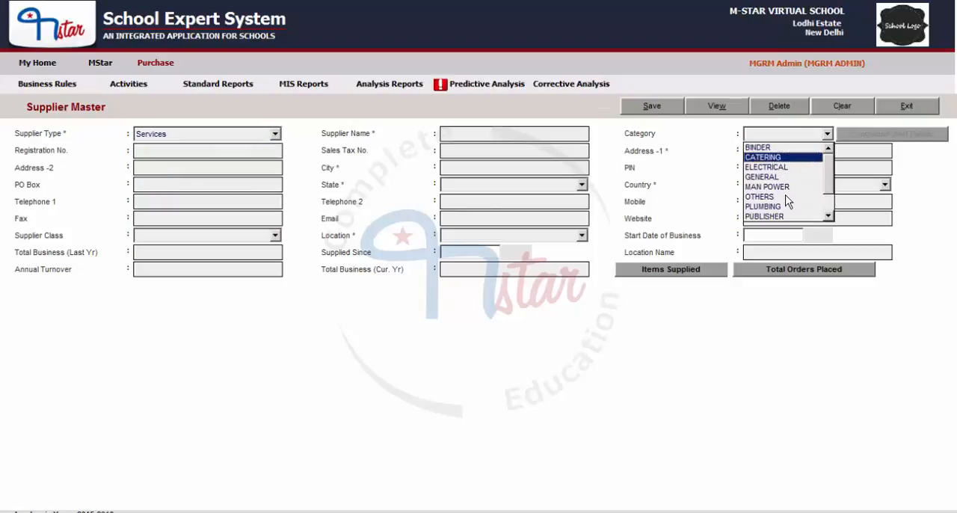
scroll(777, 224, down, 1)
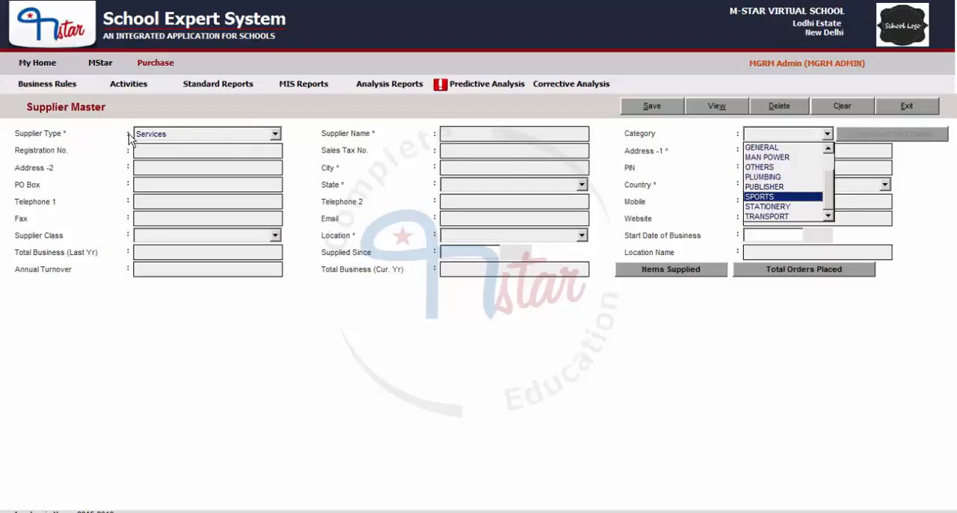
click(161, 135)
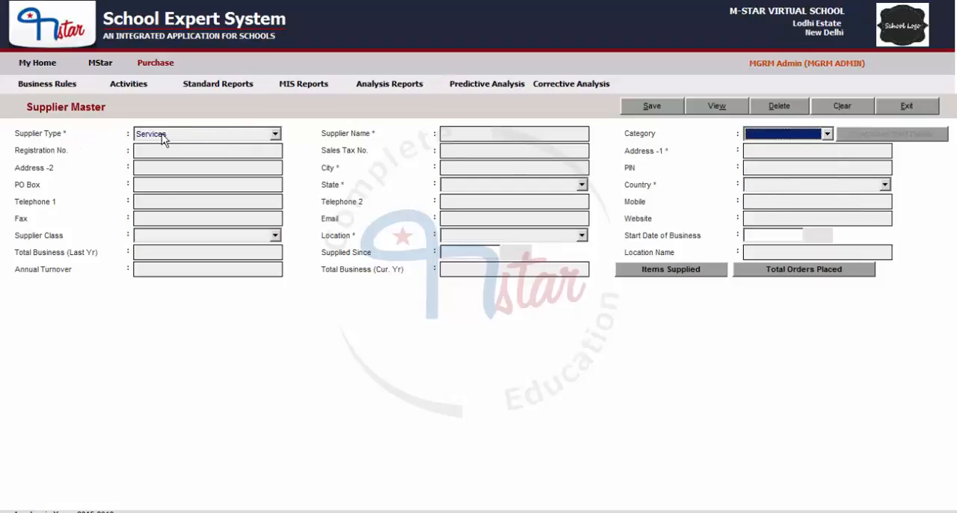
click(794, 140)
scroll(791, 179, down, 1)
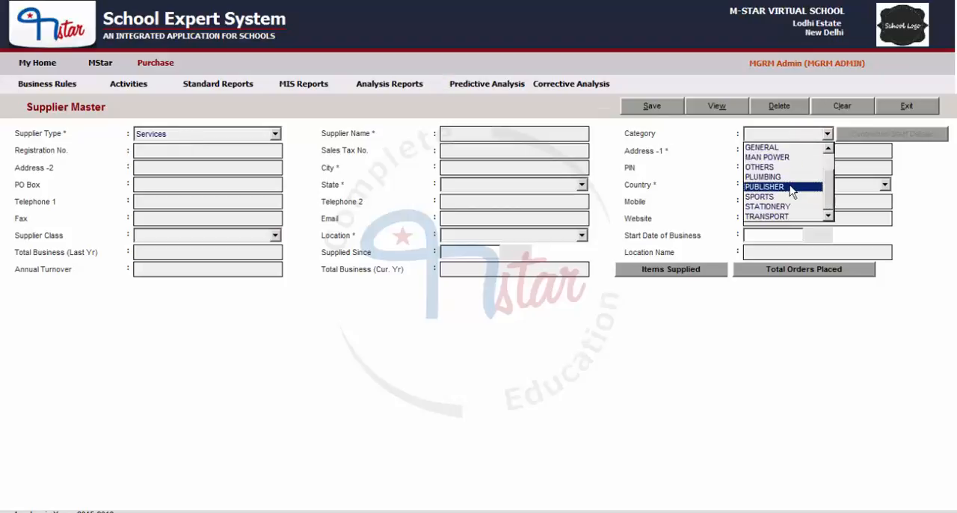
click(709, 146)
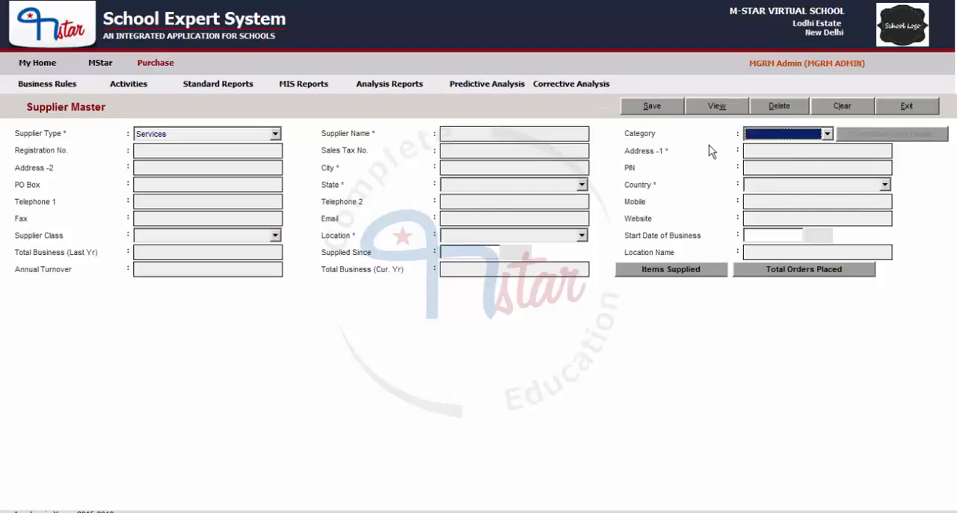
click(803, 134)
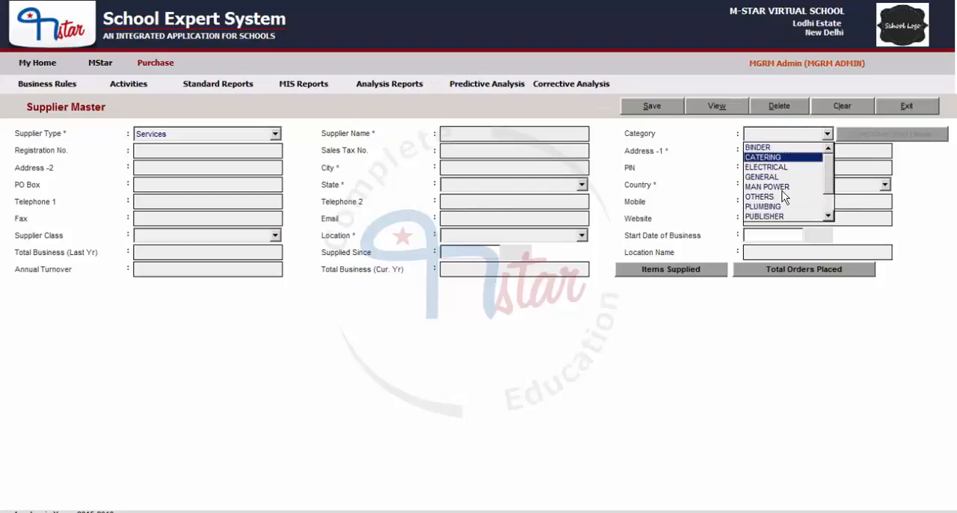
scroll(784, 199, down, 1)
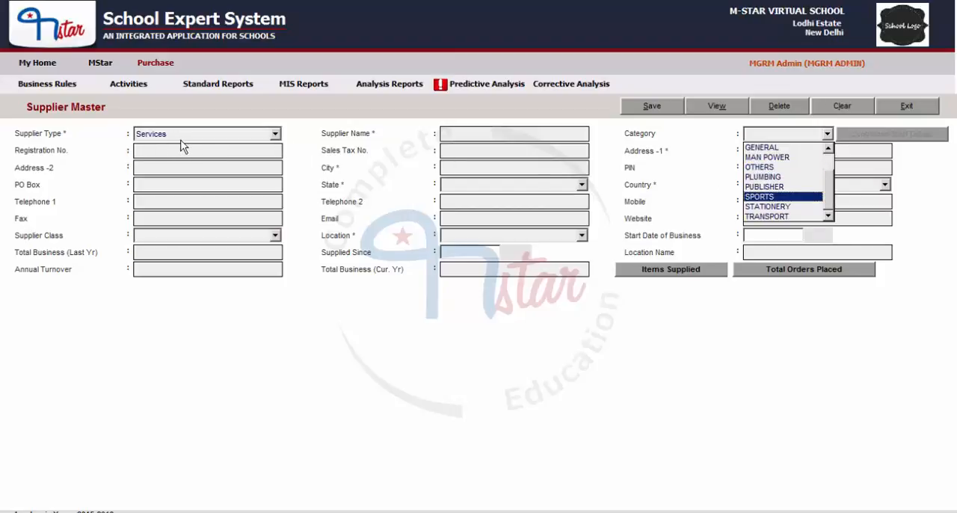
click(767, 217)
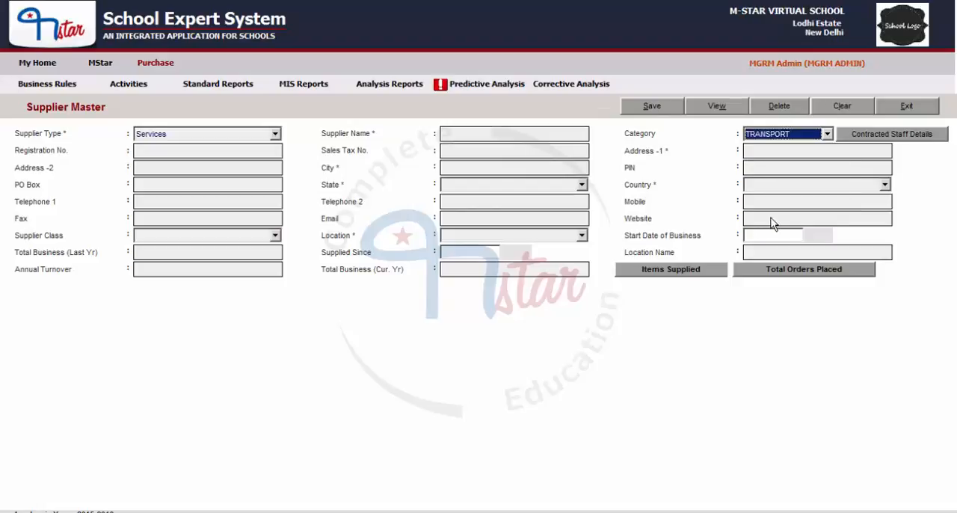
- Enter MANU TRANSPORT SERVICES as the supplier name
click(455, 135)
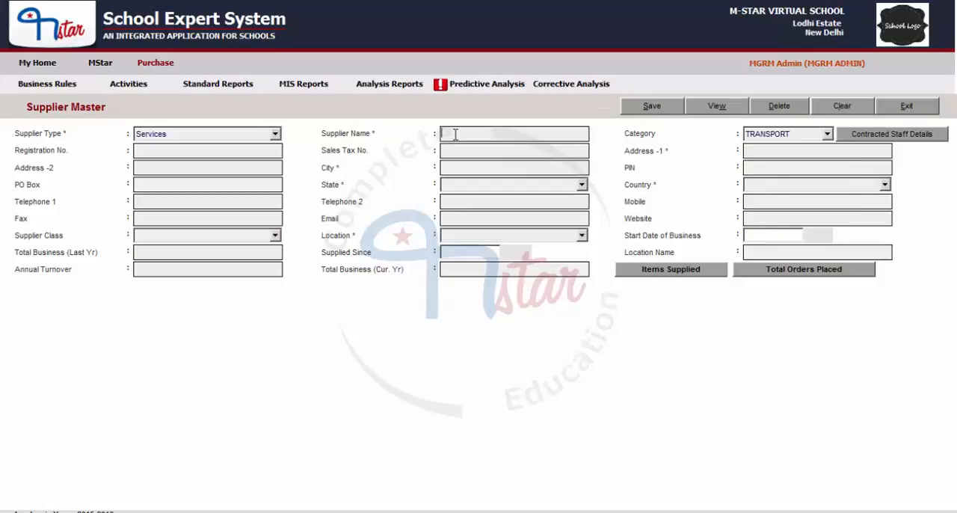
text(MANU )
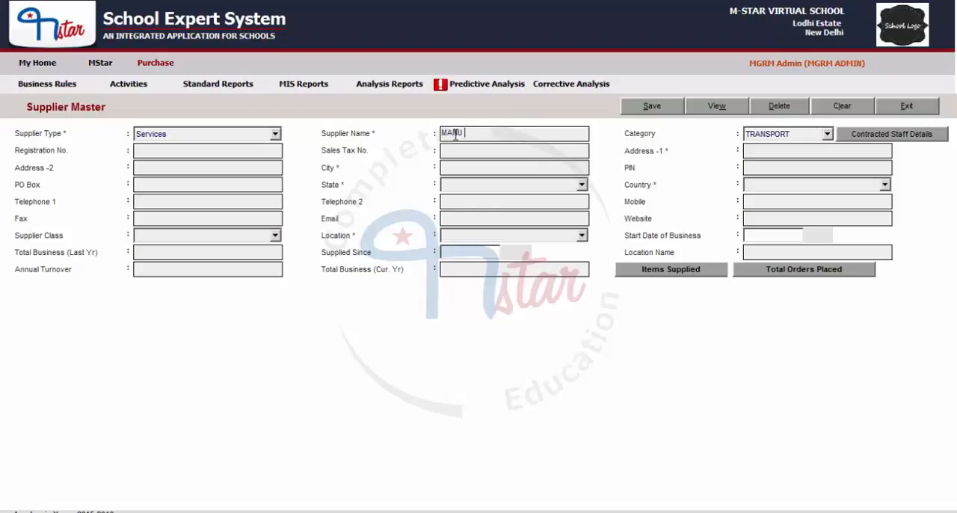
text(TRANSPORT SERVICES)
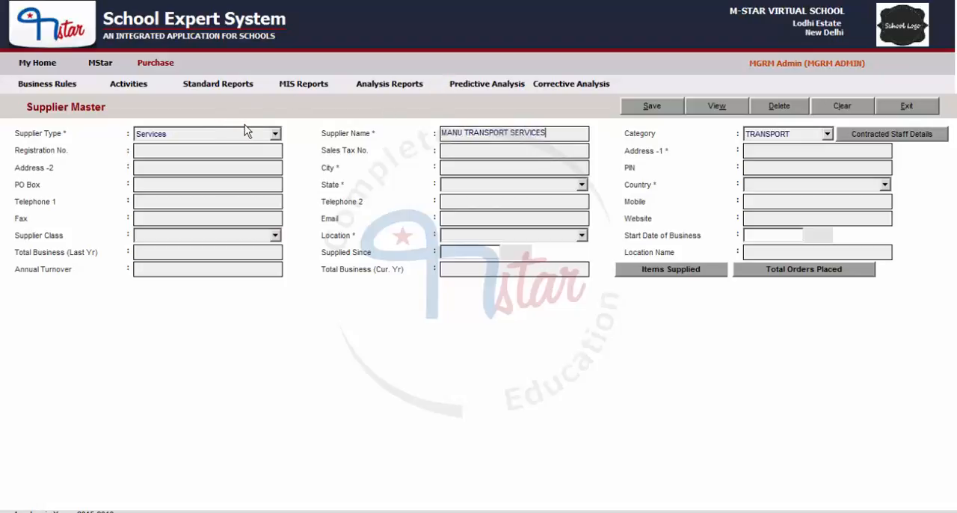
- Enter the supplier's registration number and fill in the sales tax number with the text SALES TAX NO
click(176, 150)
text(REG. NO 12)
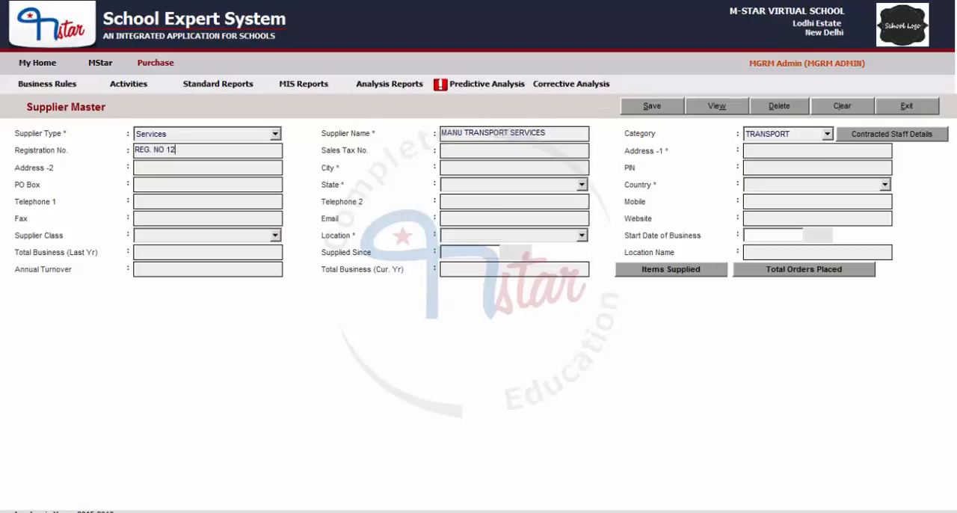
text(3)
click(456, 145)
text(SALES TAX NO.)
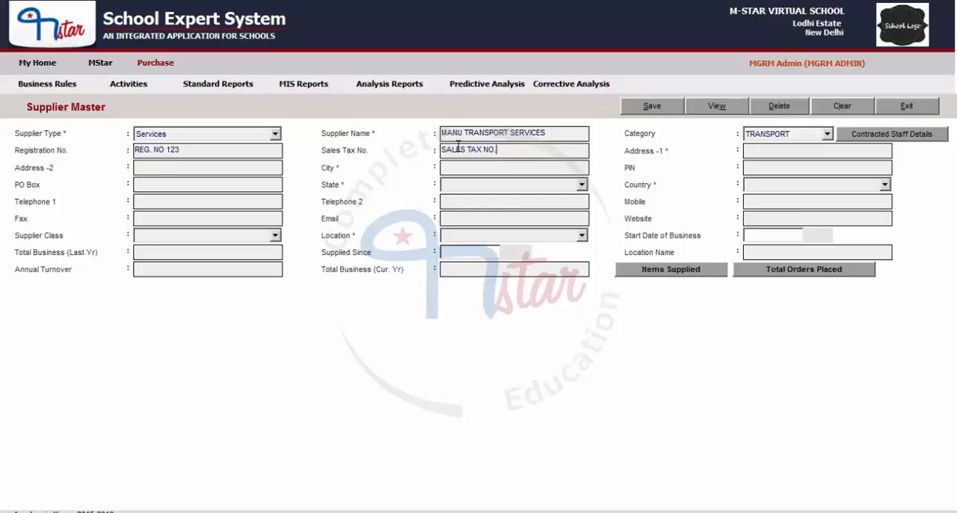
- Fill in the supplier's first address line with the street address and enter NEW DELHI as the city
click(764, 149)
click(499, 167)
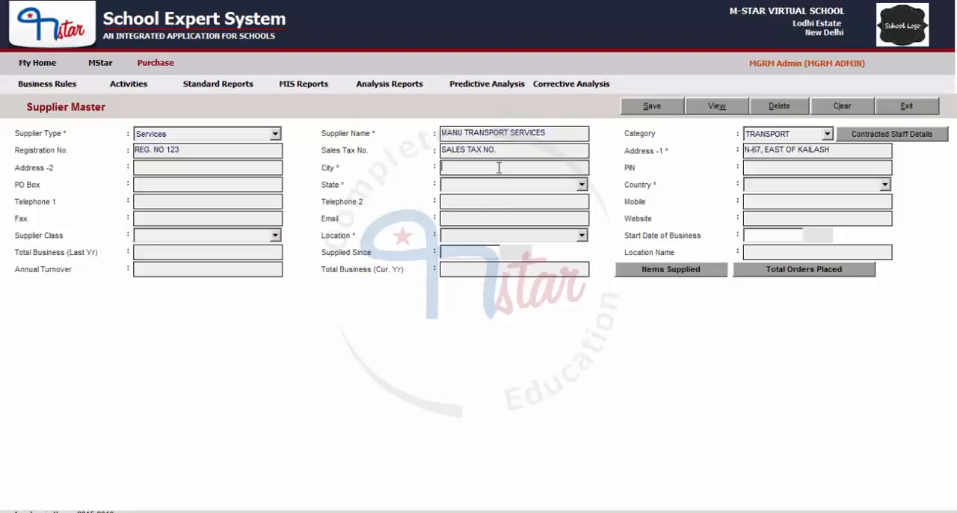
text(NEW DELHI)
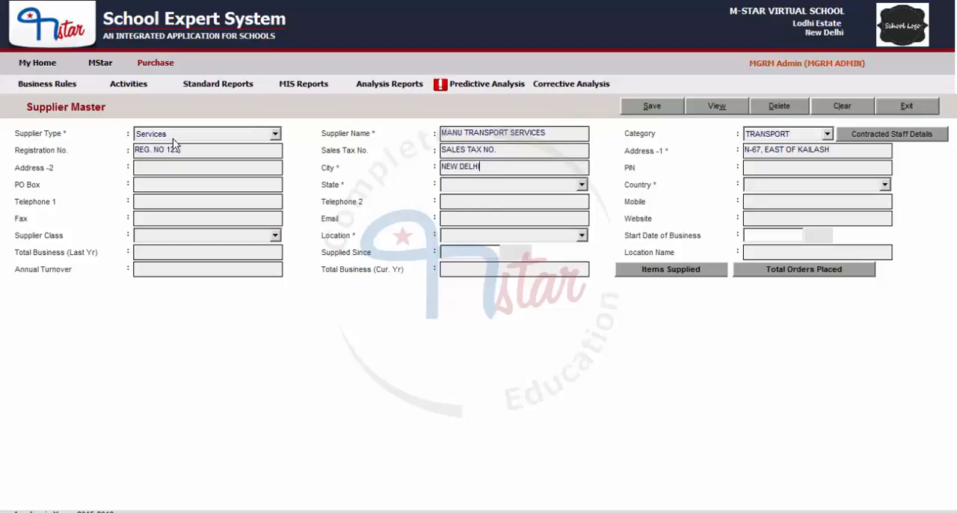
- Set the supplier's state to DELHI and the country to INDIA
click(493, 185)
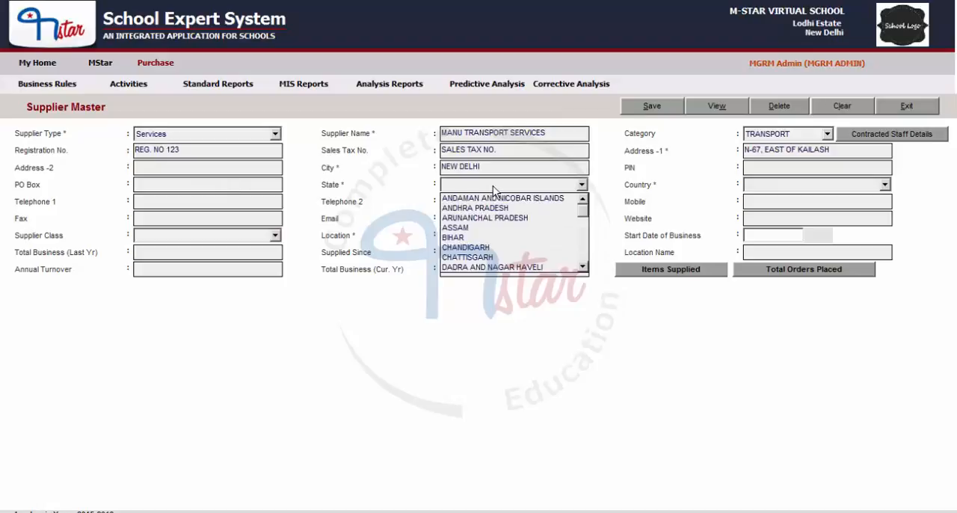
click(480, 208)
key(d)
key(d)
key(d)
click(778, 185)
key(i)
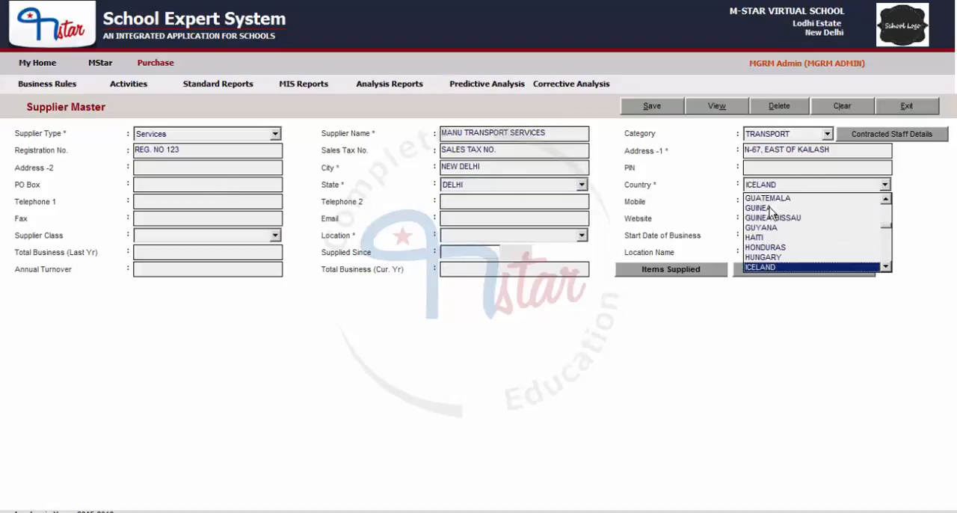
key(i)
click(771, 267)
- Set the supplier's location to Local and save the supplier record
click(582, 236)
click(499, 252)
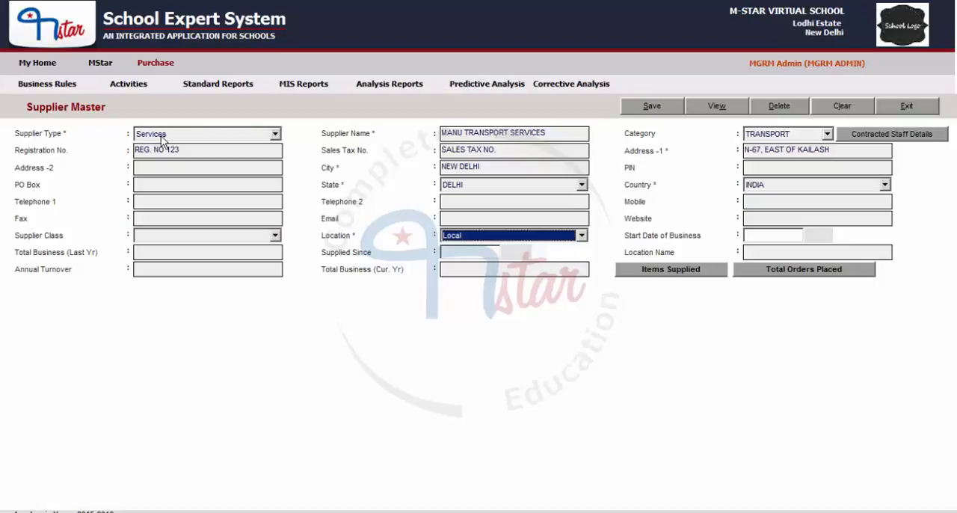
click(649, 108)
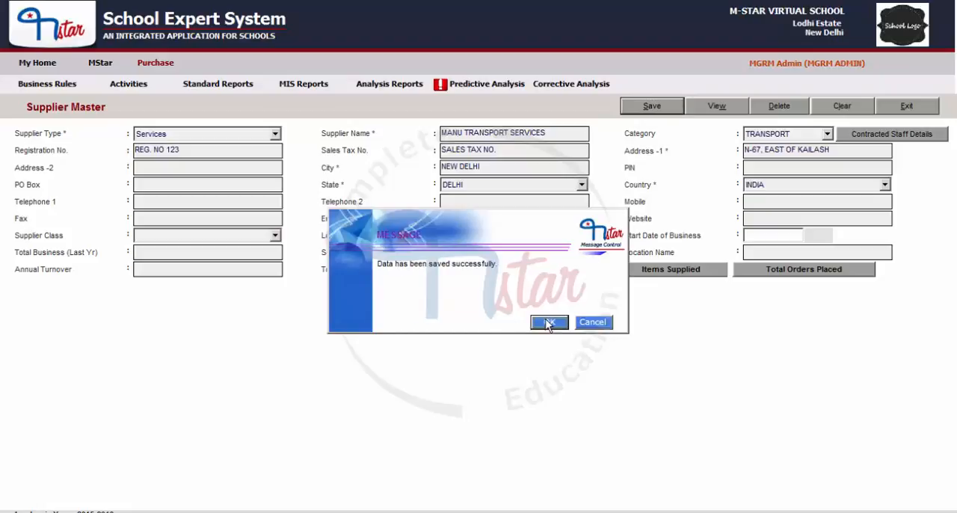
click(549, 322)
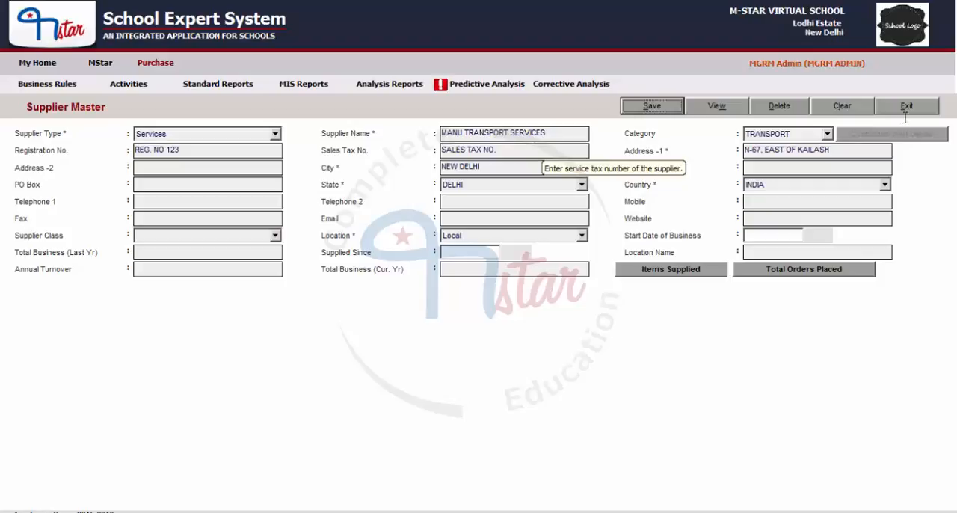
- Clear the form and load the saved MANU TRANSPORT SERVICES record from the supplier list
click(856, 116)
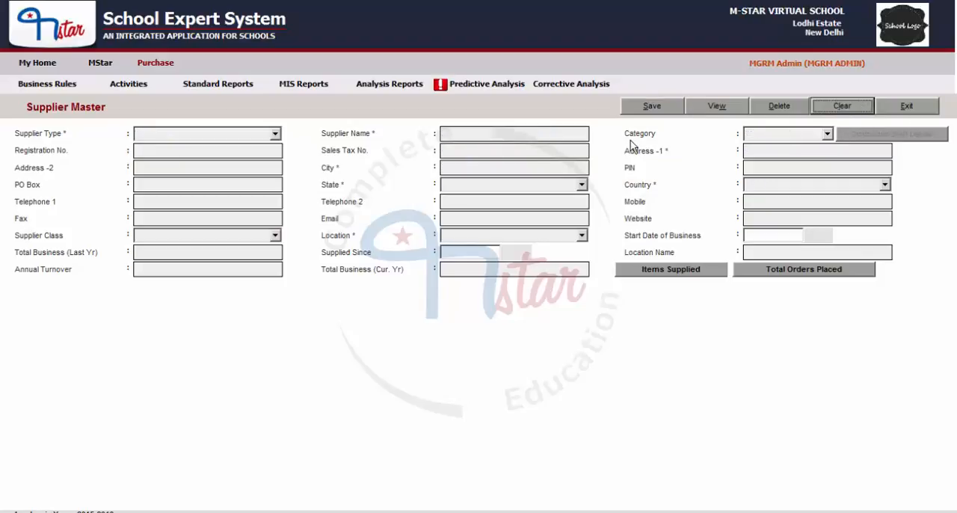
click(717, 106)
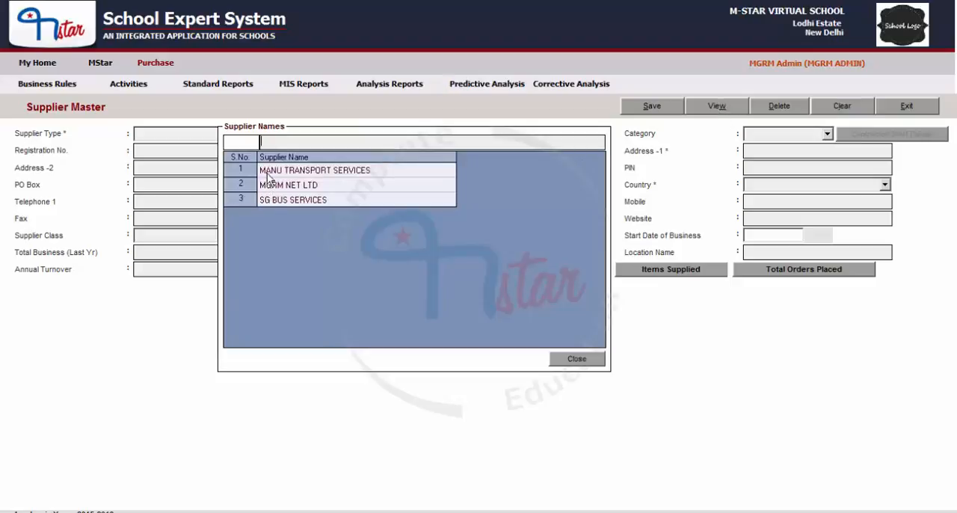
double_click(301, 172)
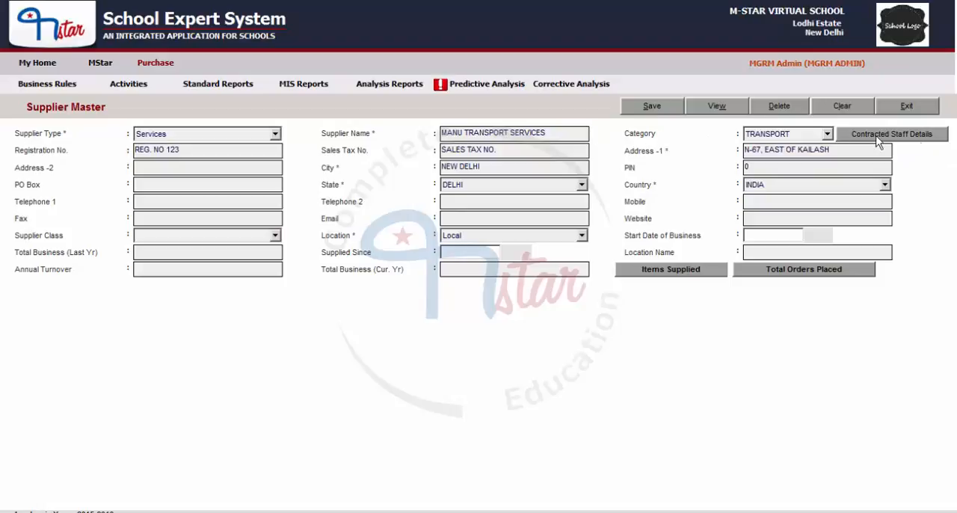
- Open the supplier's contracted staff details and add a staff row with employment type Driver
click(919, 141)
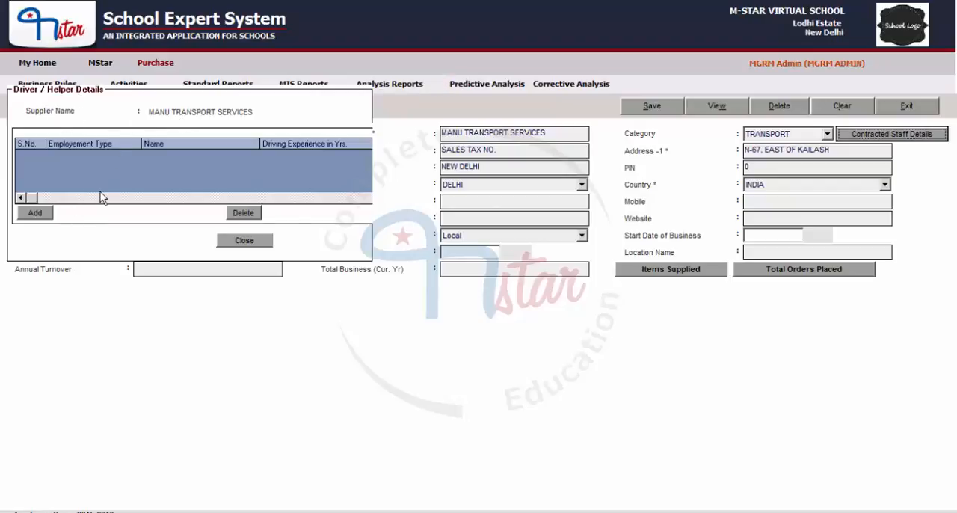
click(30, 215)
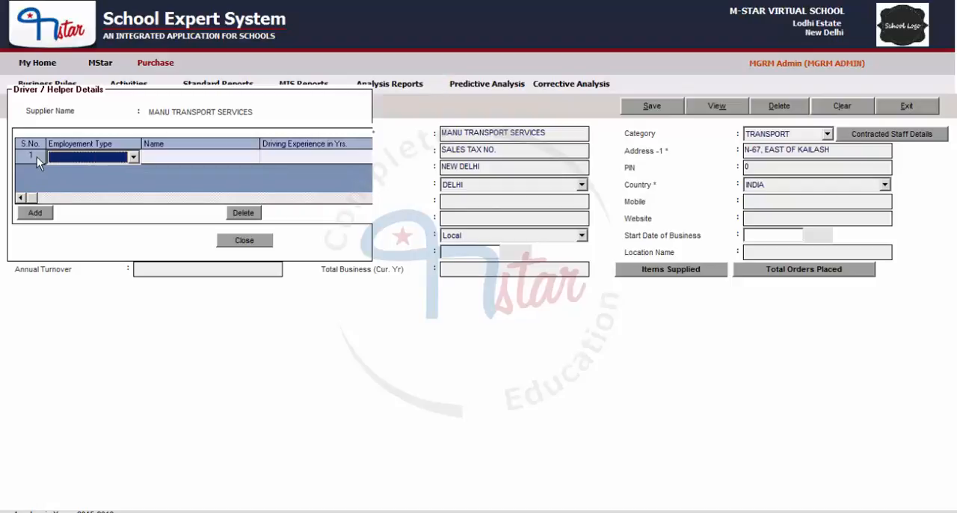
click(85, 159)
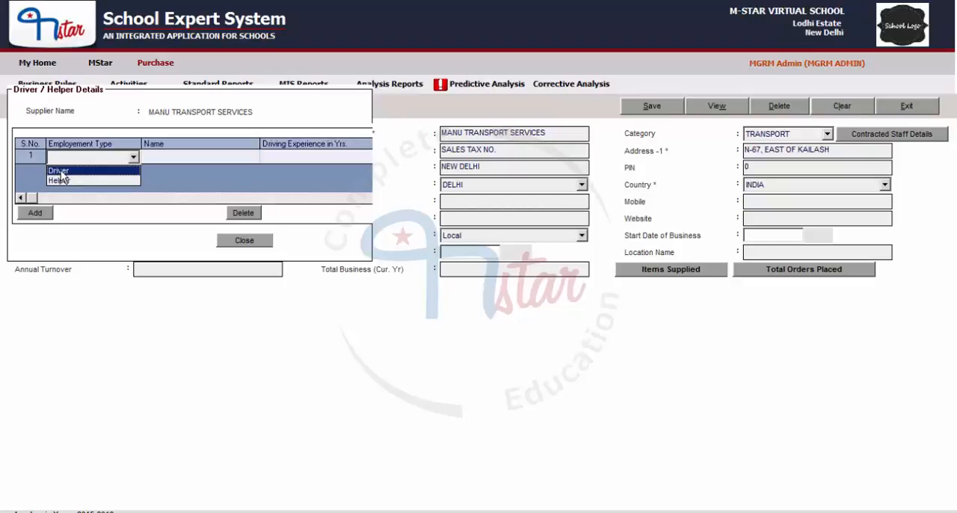
click(60, 171)
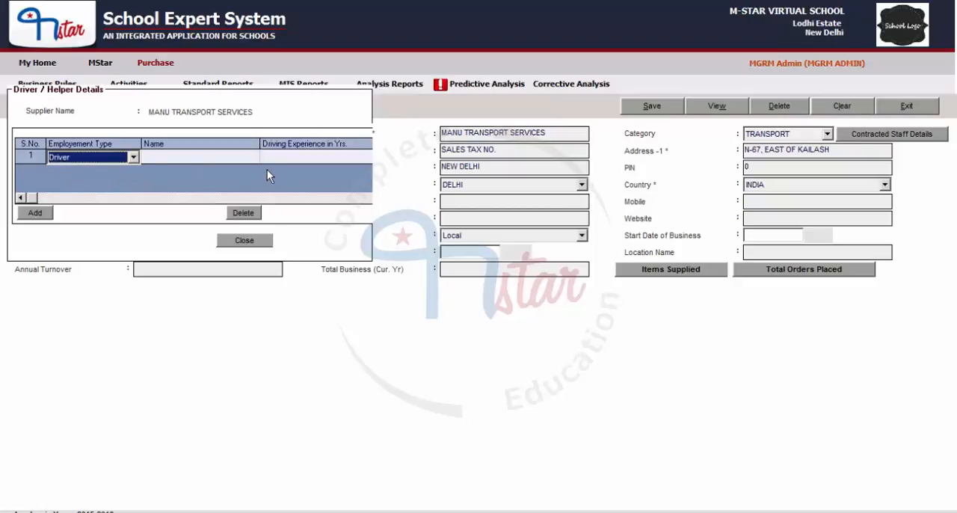
- Enter the driver's full name in the new contracted staff row
click(190, 160)
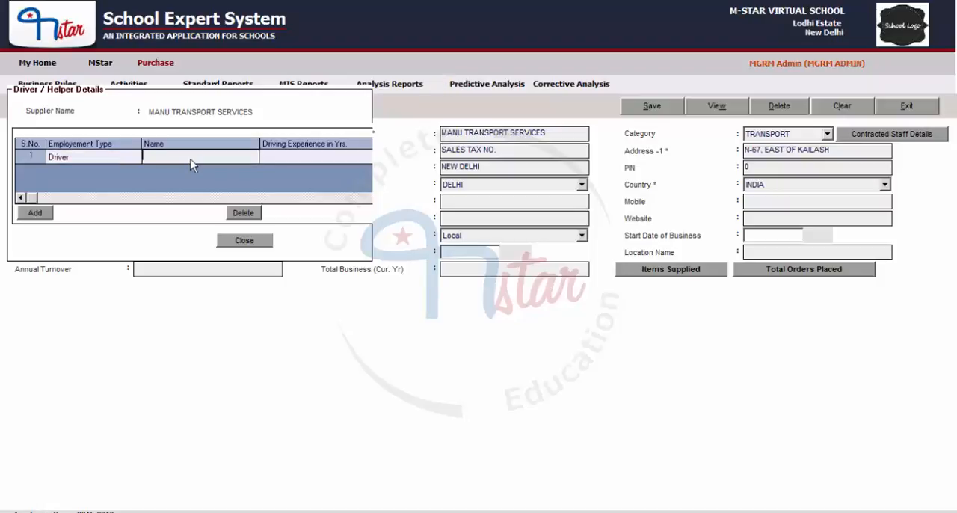
text(.)
key(BackSpace)
key(Tab)
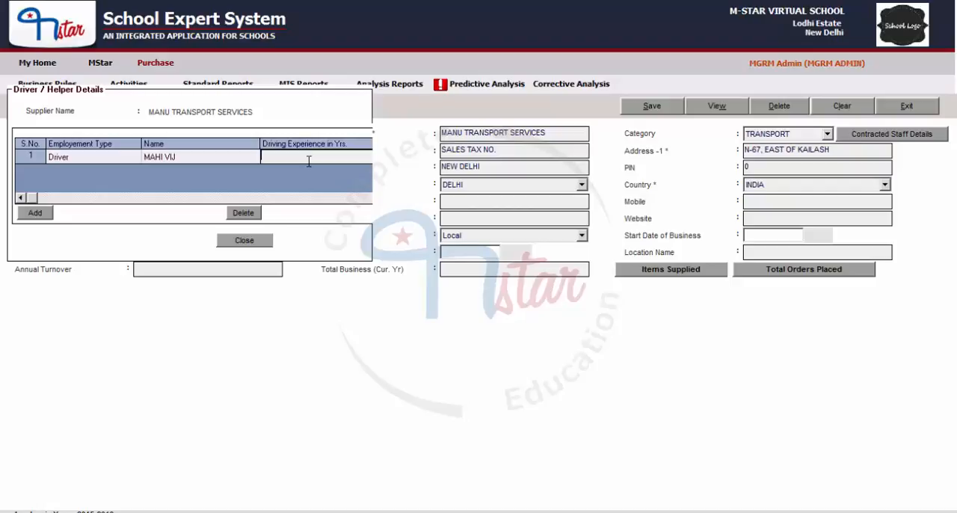
- Set the driver's driving experience to 12.34 years
text(12)
text(.346)
key(BackSpace)
key(BackSpace)
text(4)
key(Tab)
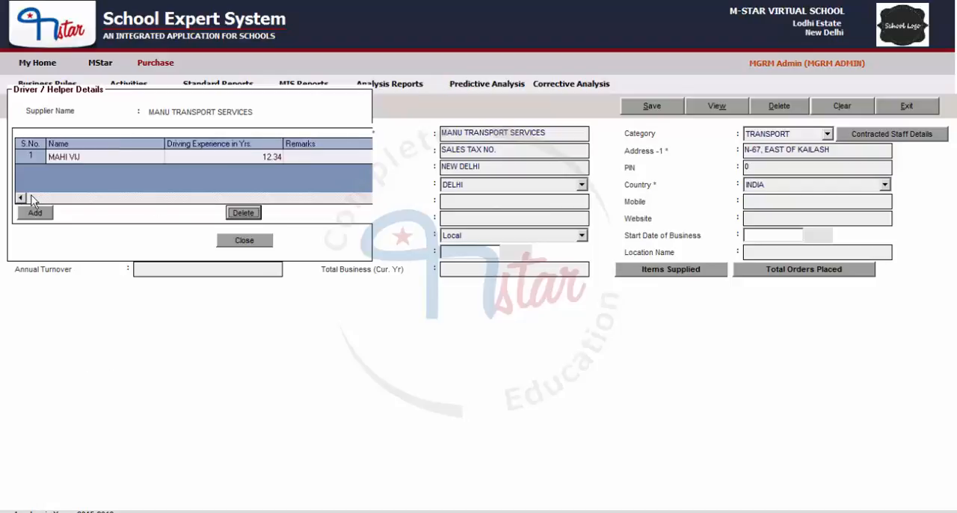
- Add a second contracted staff row with employment type Helper
click(321, 158)
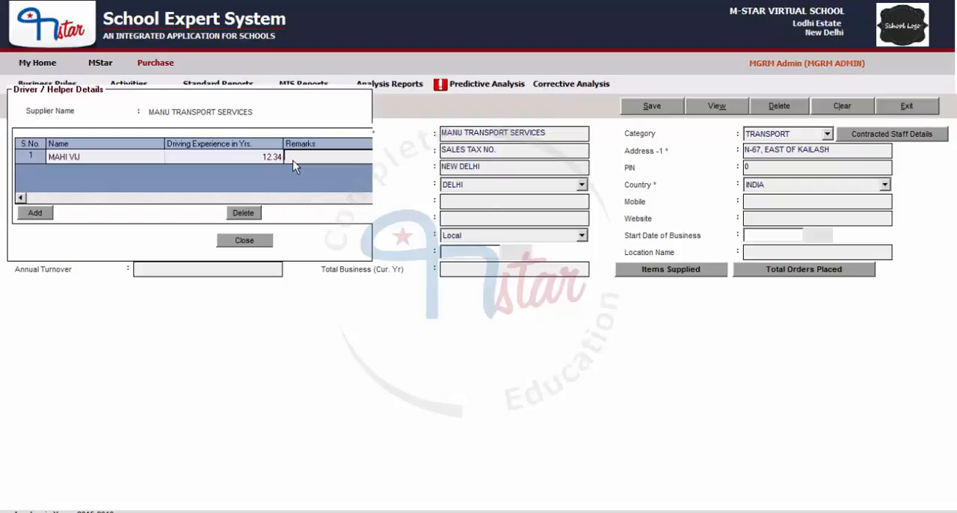
click(36, 212)
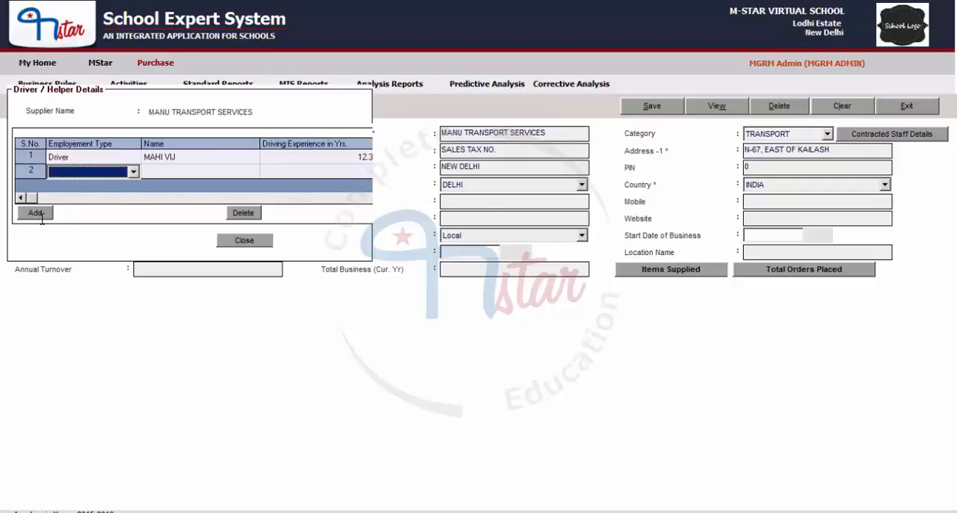
click(103, 172)
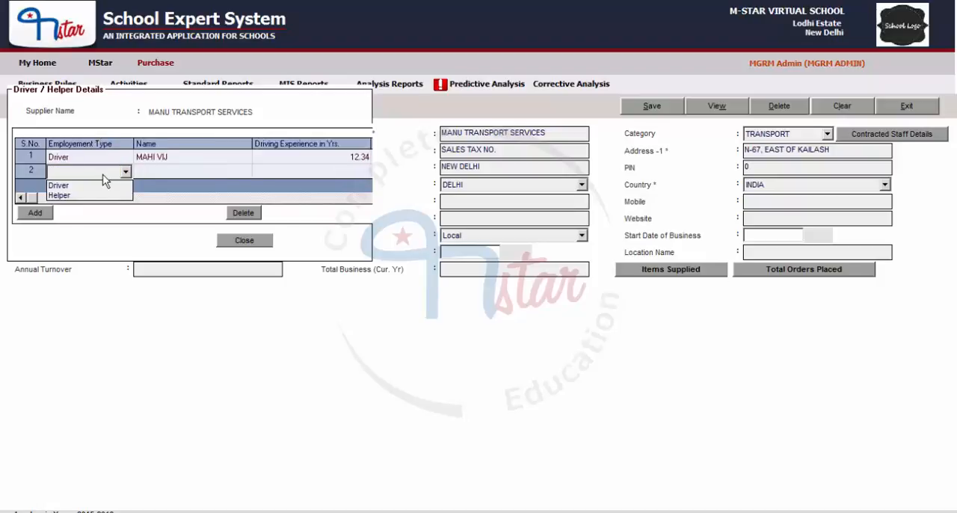
click(67, 196)
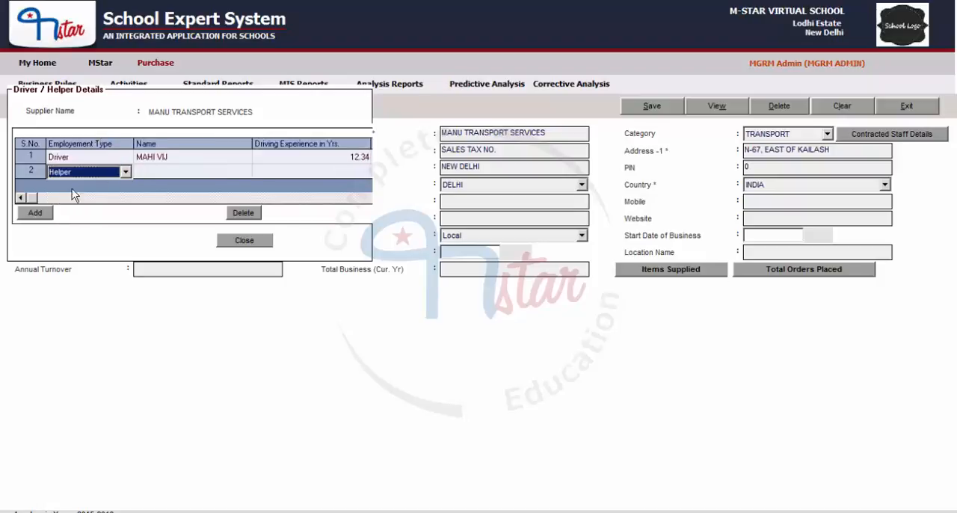
- Enter the helper's name in the second staff row and set the driving experience to 1 year
click(178, 174)
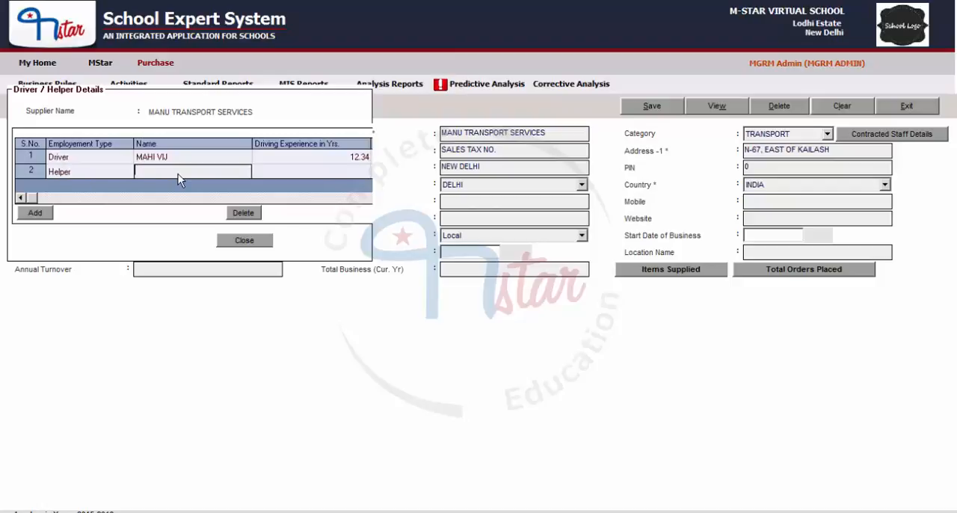
text(SHANKER)
click(278, 177)
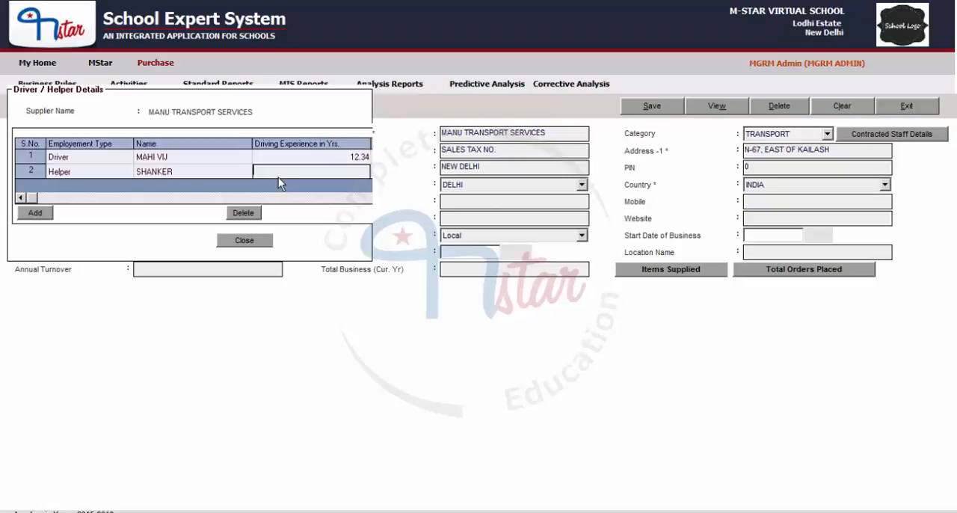
text(1)
click(331, 196)
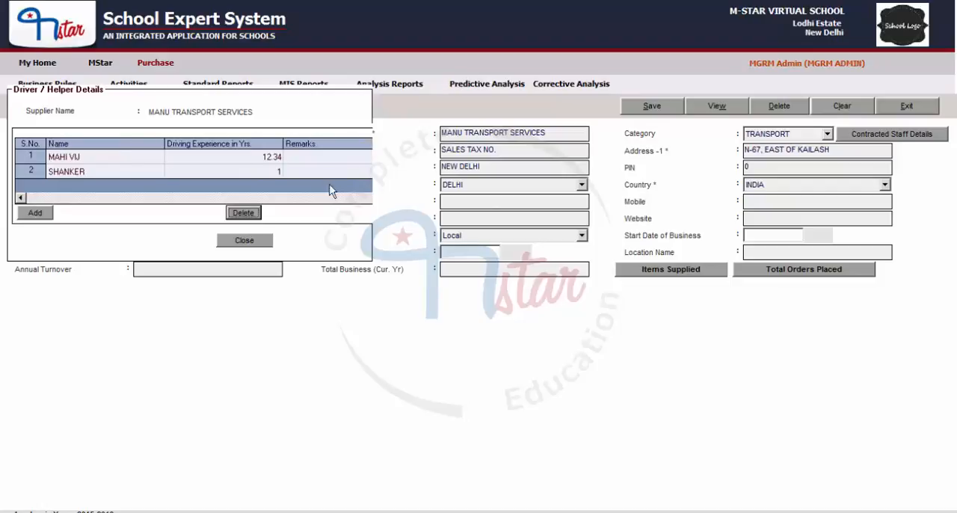
click(32, 199)
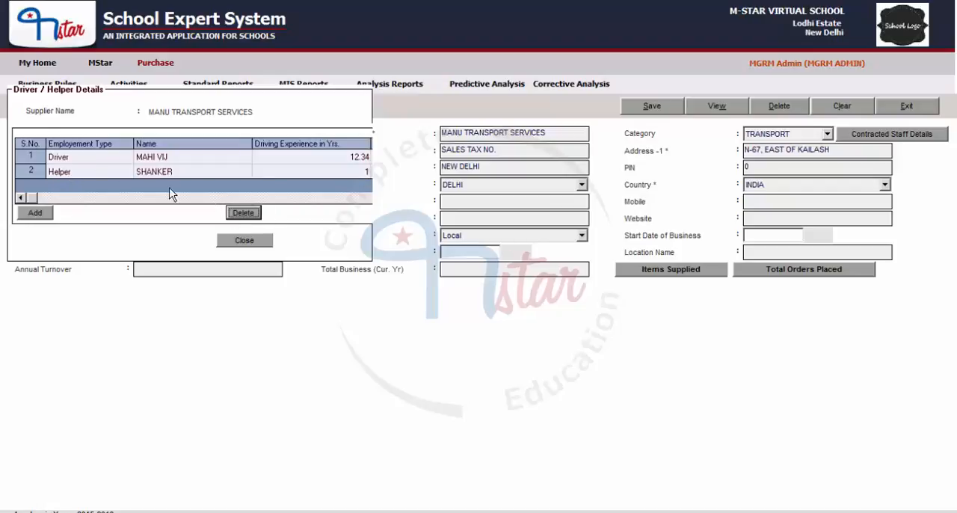
- Close the driver and helper details and save the supplier record
click(244, 241)
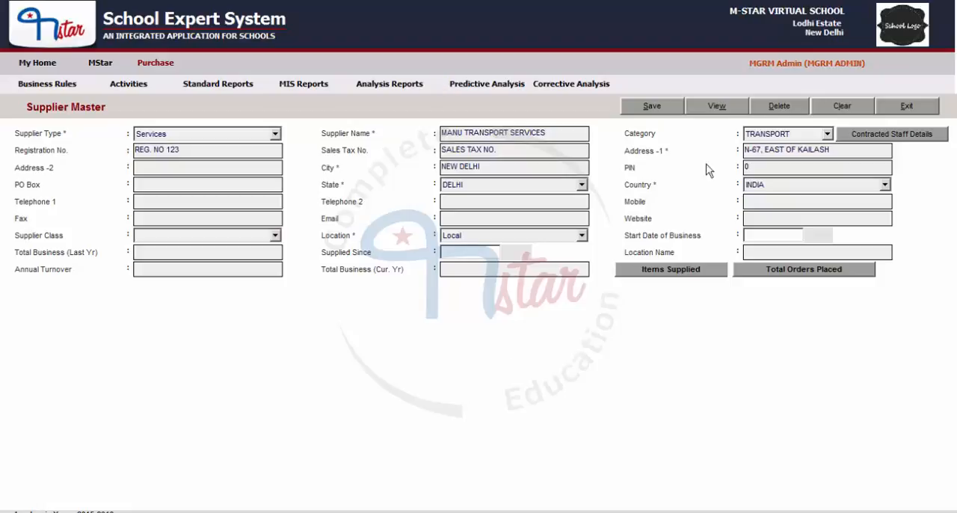
click(661, 112)
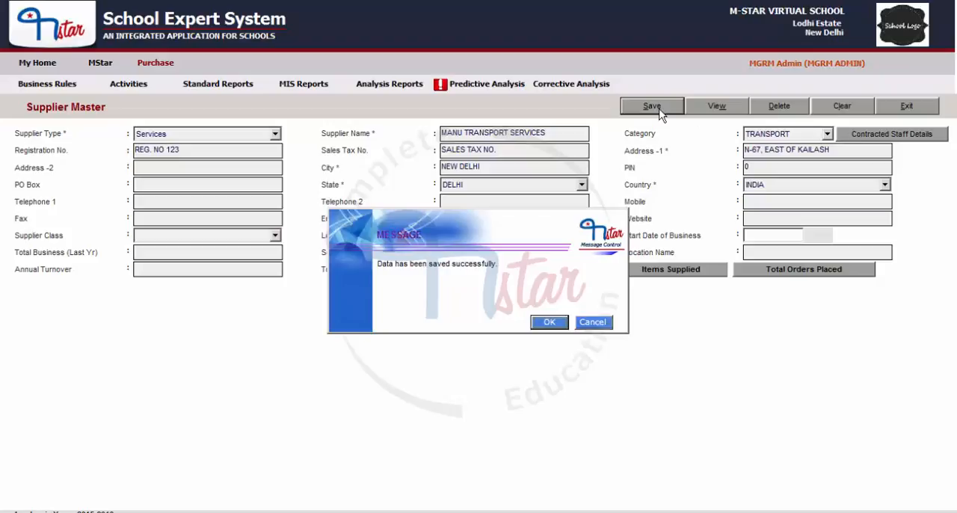
click(557, 325)
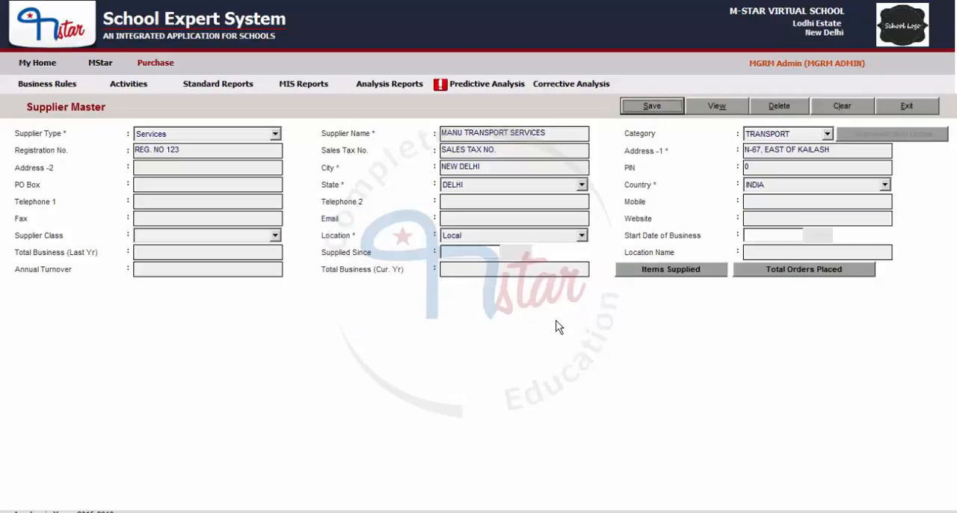
- Clear the form, reload the MANU TRANSPORT SERVICES record and check its saved contracted staff details
click(845, 107)
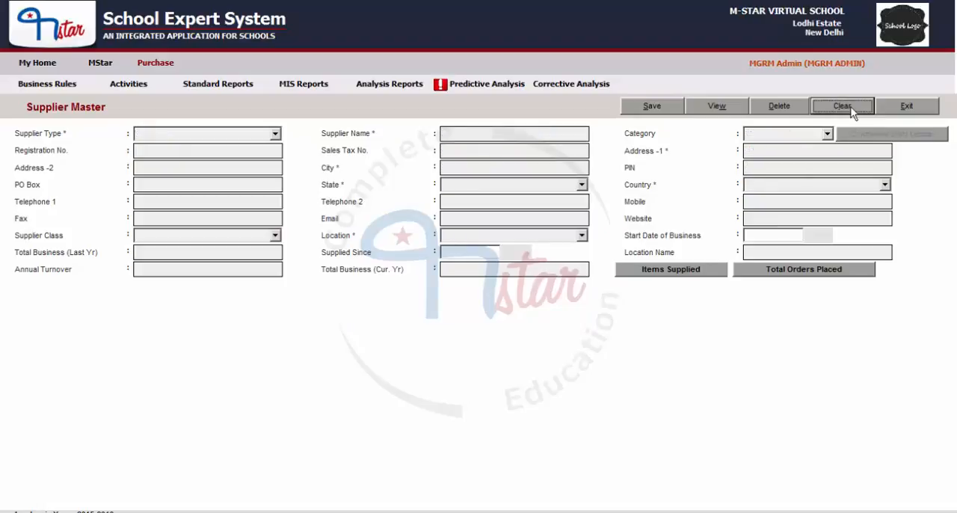
click(717, 106)
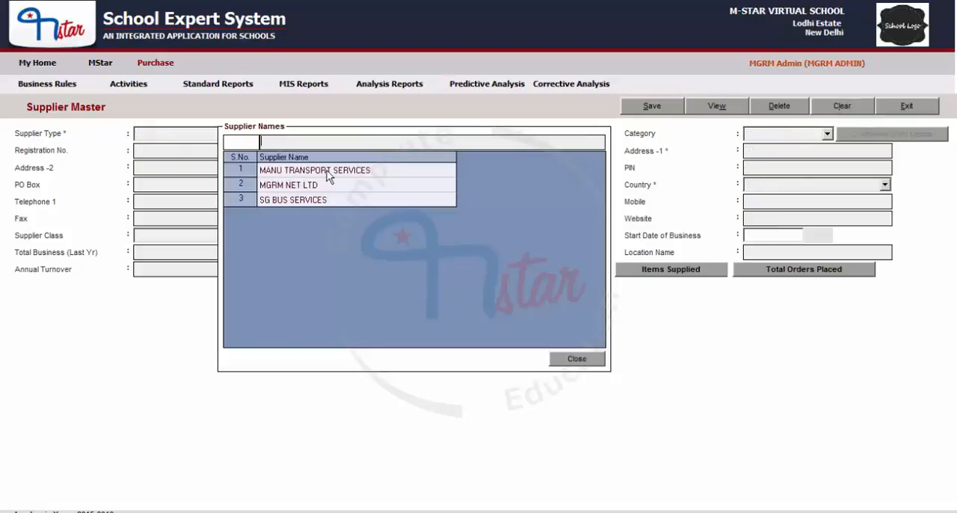
double_click(327, 171)
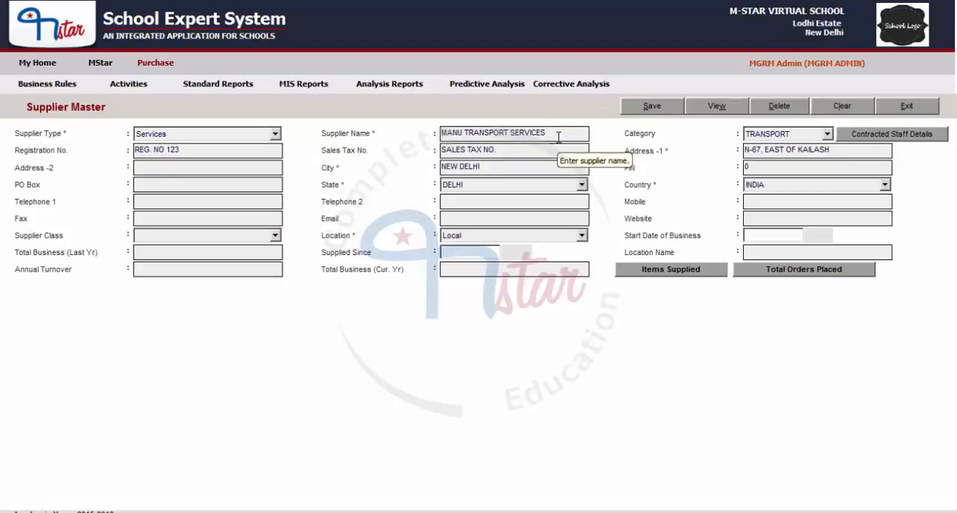
click(937, 136)
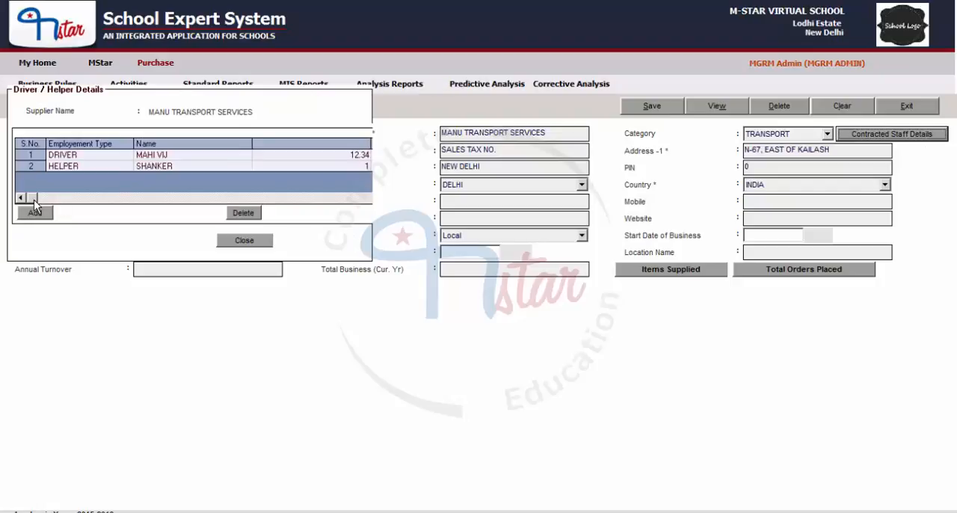
click(262, 243)
- Clear the form and start a new supplier entry with type Services and category TRANSPORT
click(858, 110)
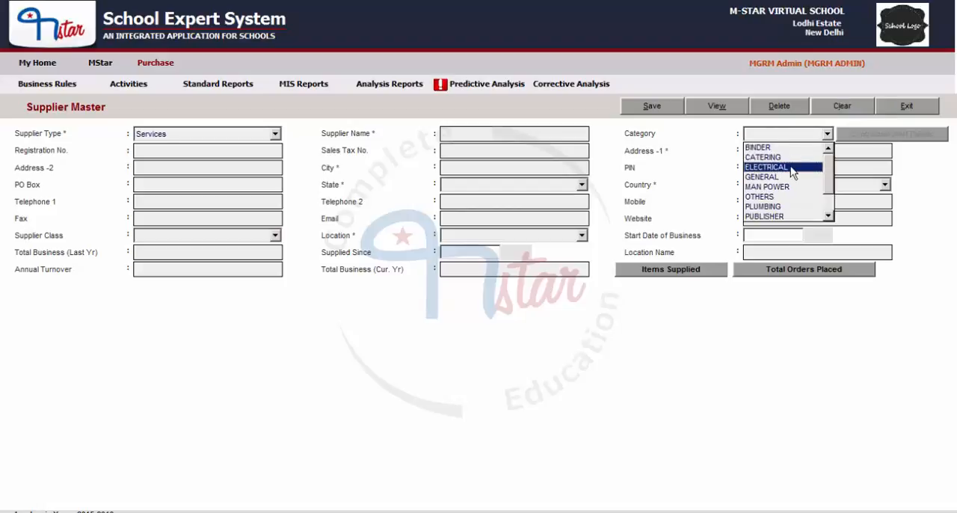
scroll(792, 170, down, 1)
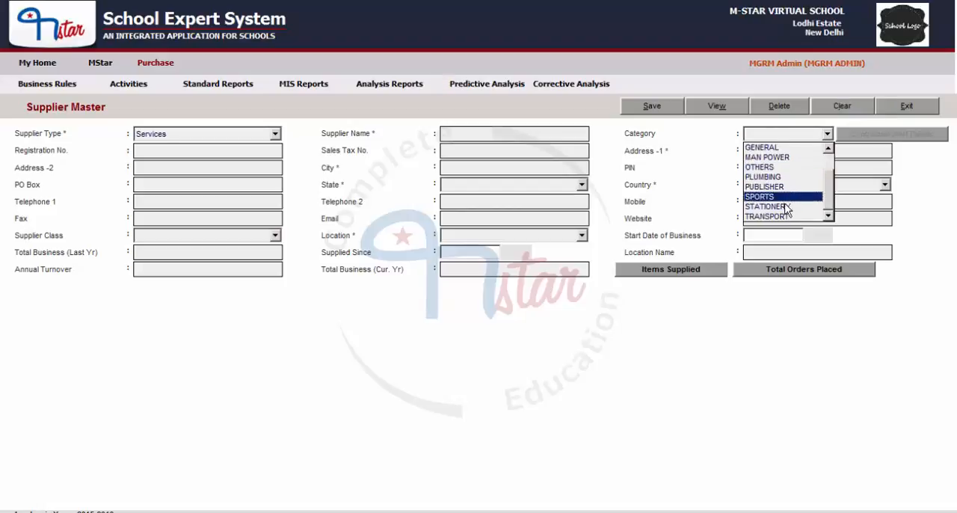
scroll(783, 217, up, 1)
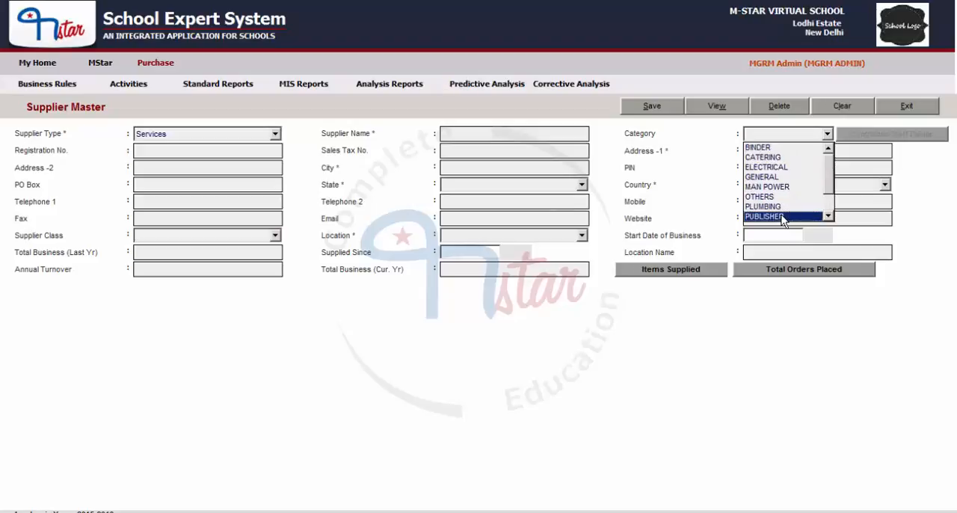
scroll(781, 216, down, 1)
click(780, 217)
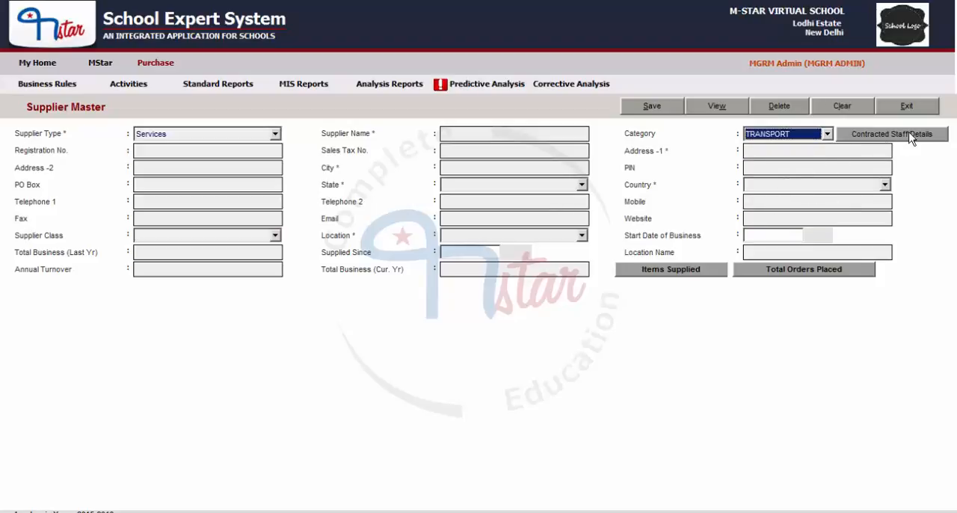